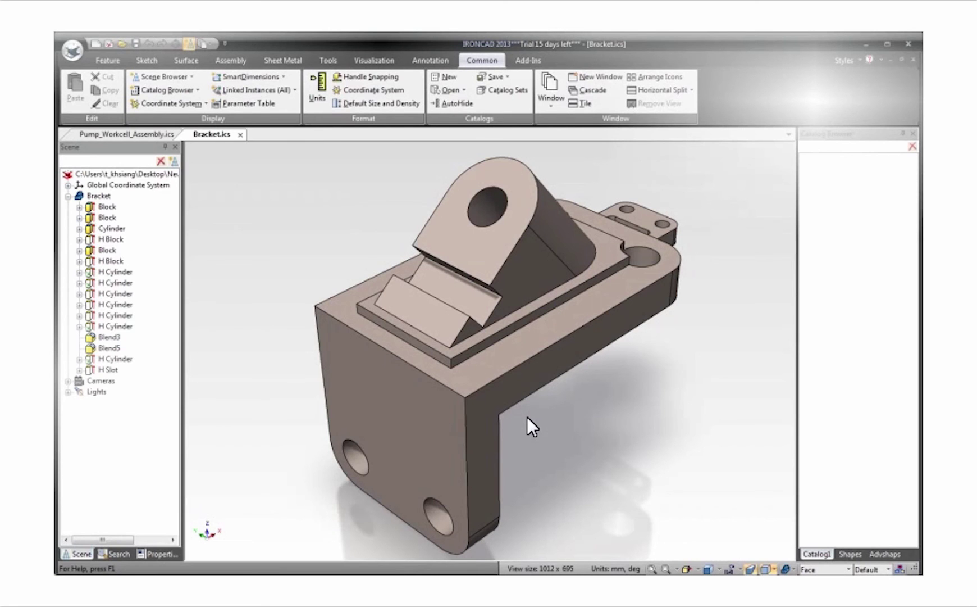
- Show the L-shaped Bracket in a straight side view using F7
key(F7)
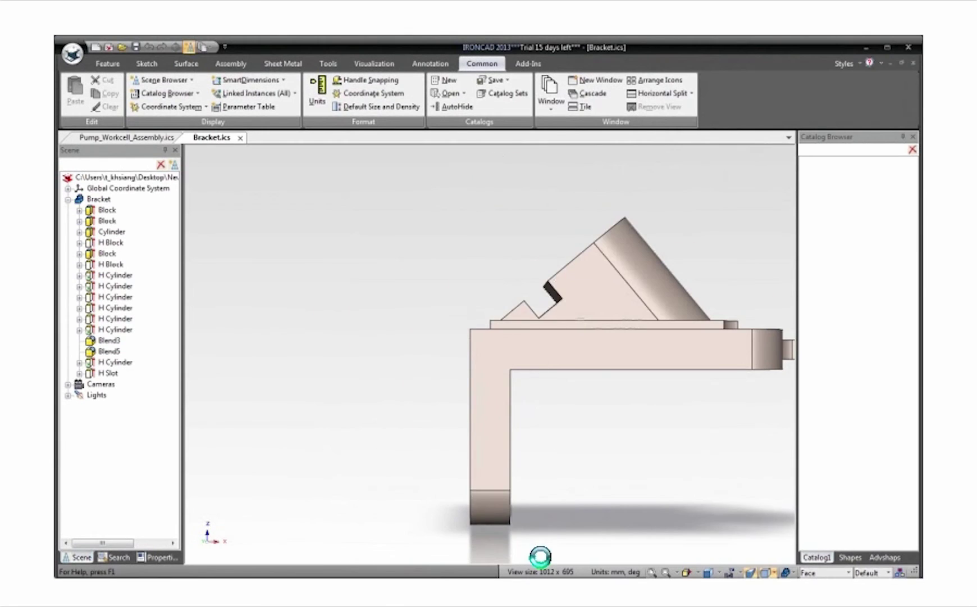
- Rotate the bracket's vertical leg face 90° about its top edge so it lies flat
key(F8)
click(488, 471)
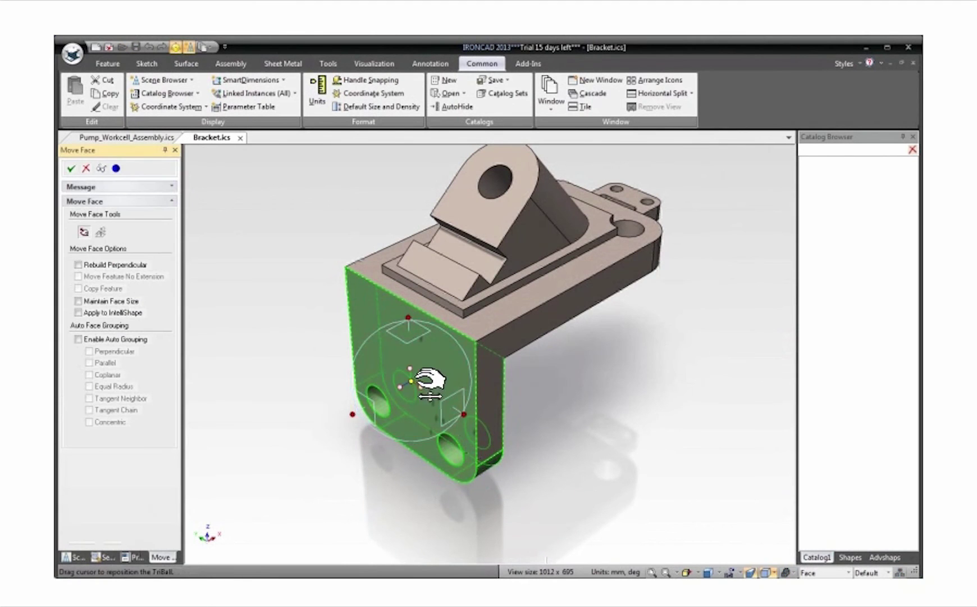
drag(430, 382, 509, 356)
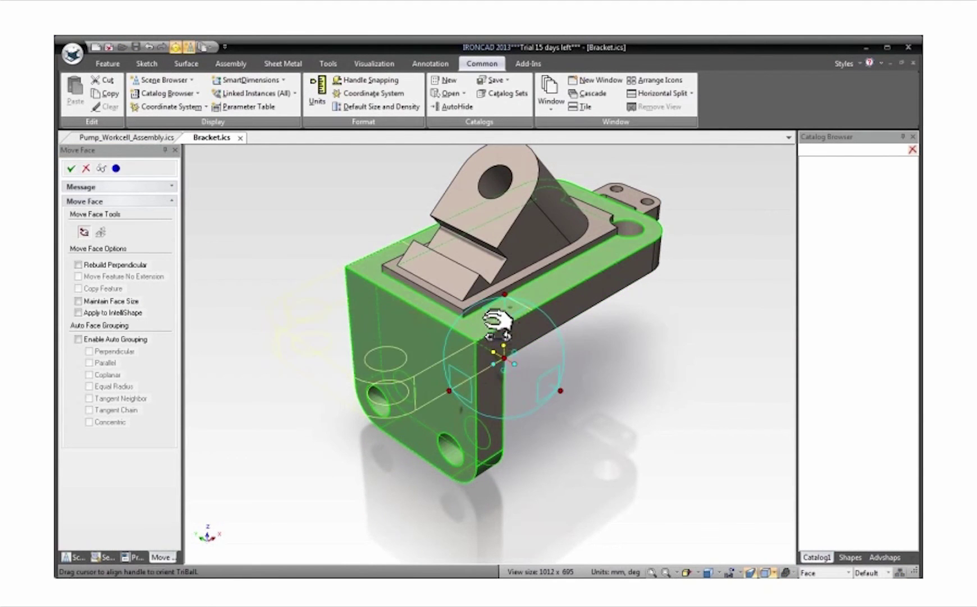
key(space)
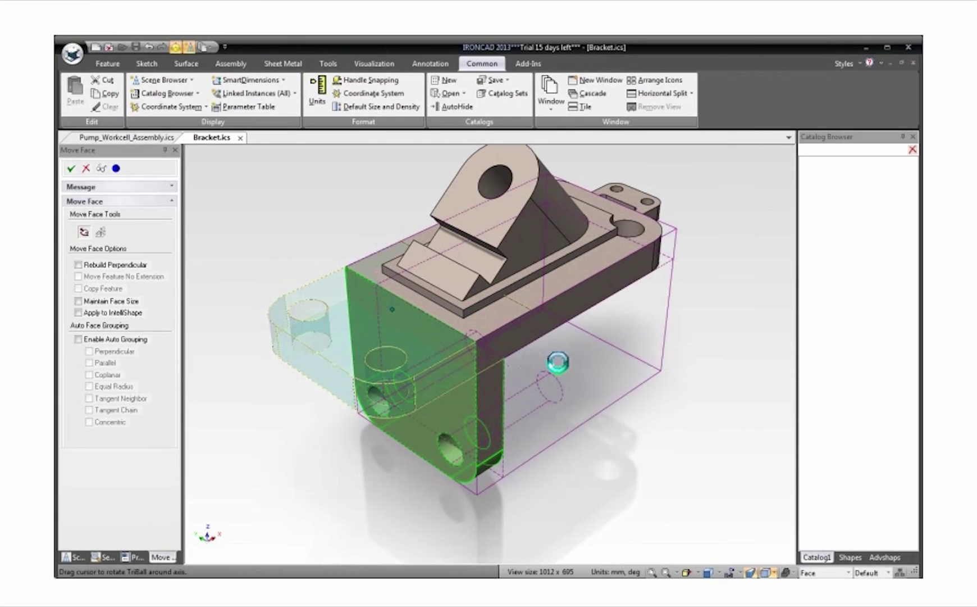
key(space)
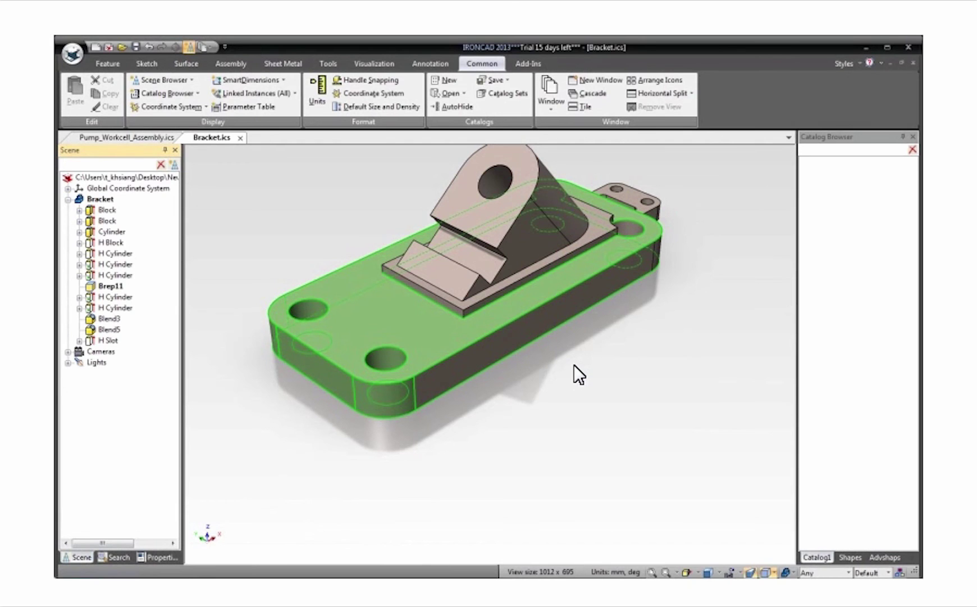
middle_drag(575, 364, 520, 377)
click(509, 340)
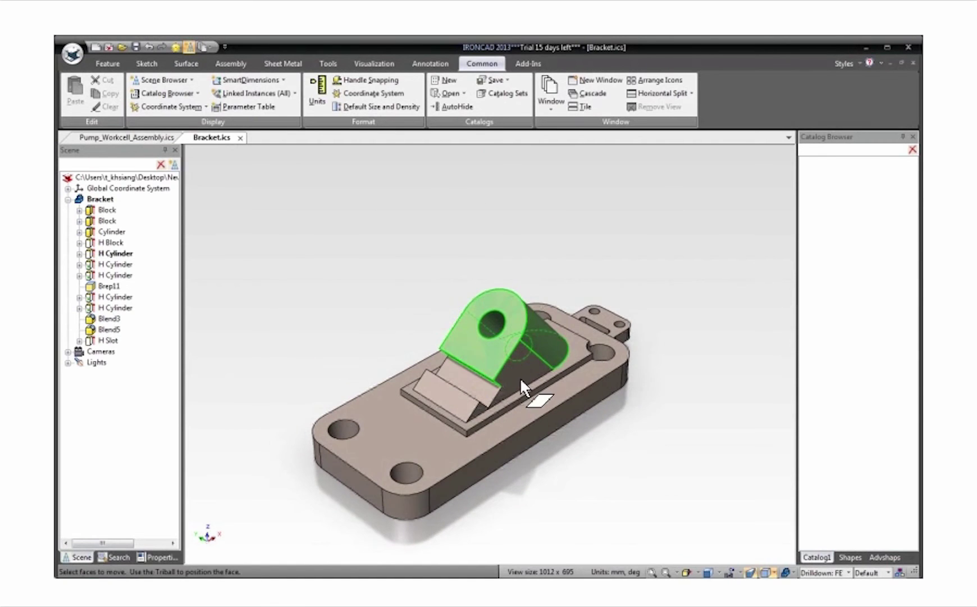
- Swing the angled lug face upright around its base, accepting the shape combination
key(F10)
drag(559, 368, 580, 357)
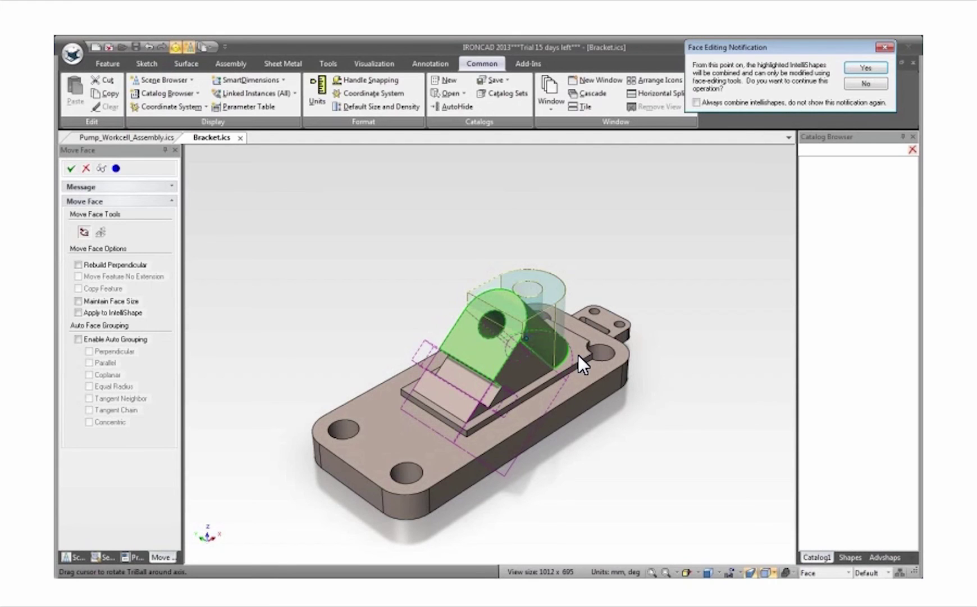
key(Return)
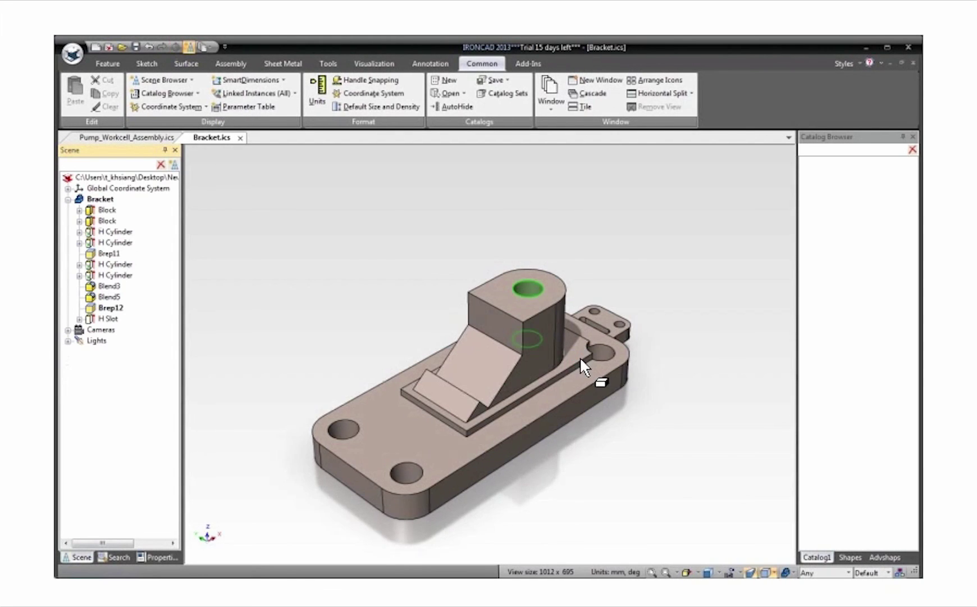
- Resize the bracket's end tab block by dragging its size handle
middle_drag(580, 357, 590, 356)
click(620, 460)
click(620, 460)
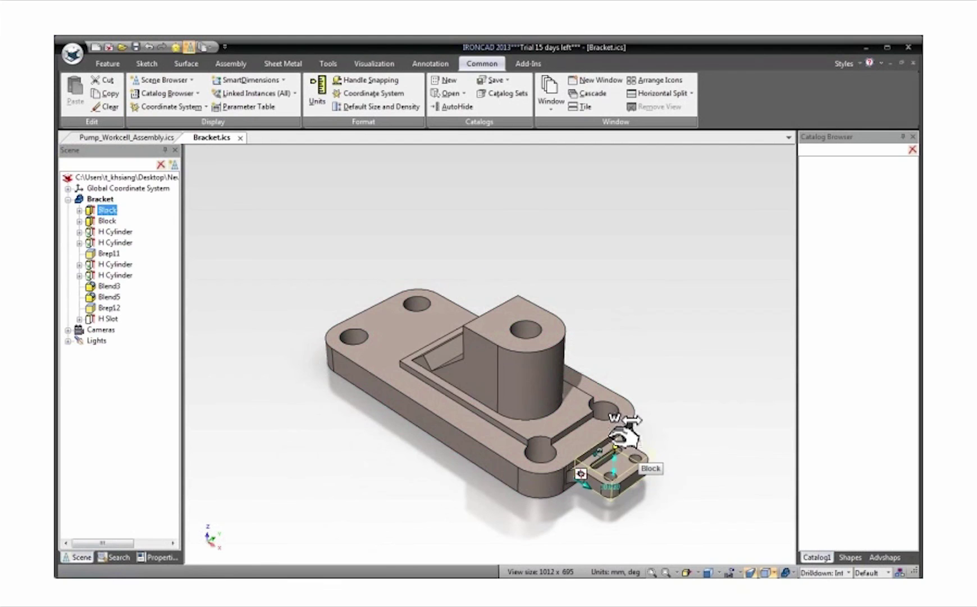
drag(614, 475, 584, 491)
- Resize the pocket block and store the Bracket part in the catalog
click(537, 441)
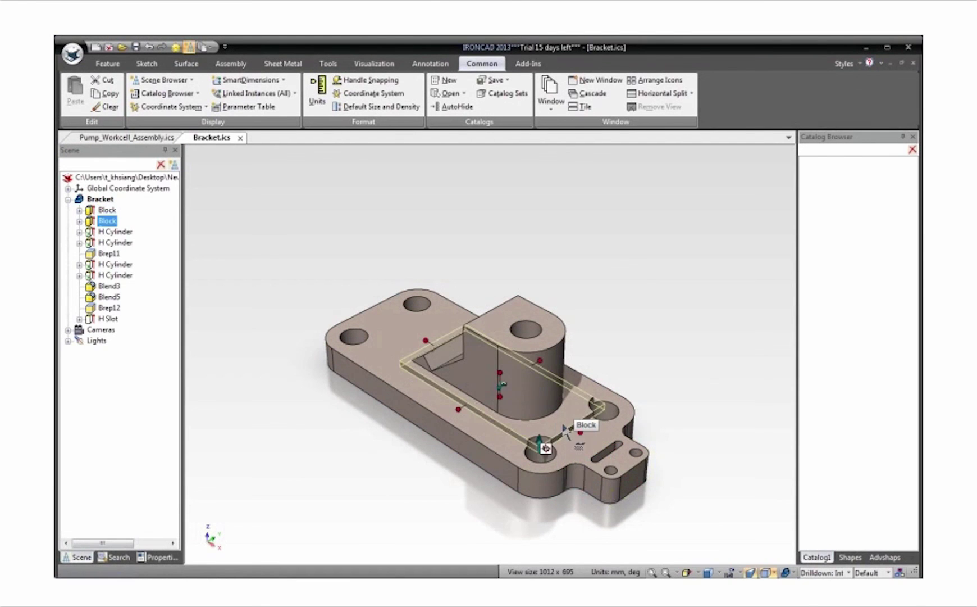
mouse_move(560, 422)
mouse_down()
mouse_move(572, 443)
mouse_move(530, 441)
mouse_move(555, 422)
mouse_up()
middle_drag(555, 421, 456, 394)
drag(456, 395, 877, 270)
- Drop a Bracket from the catalog into the Pump_Workcell_Assembly beside the pump
click(144, 139)
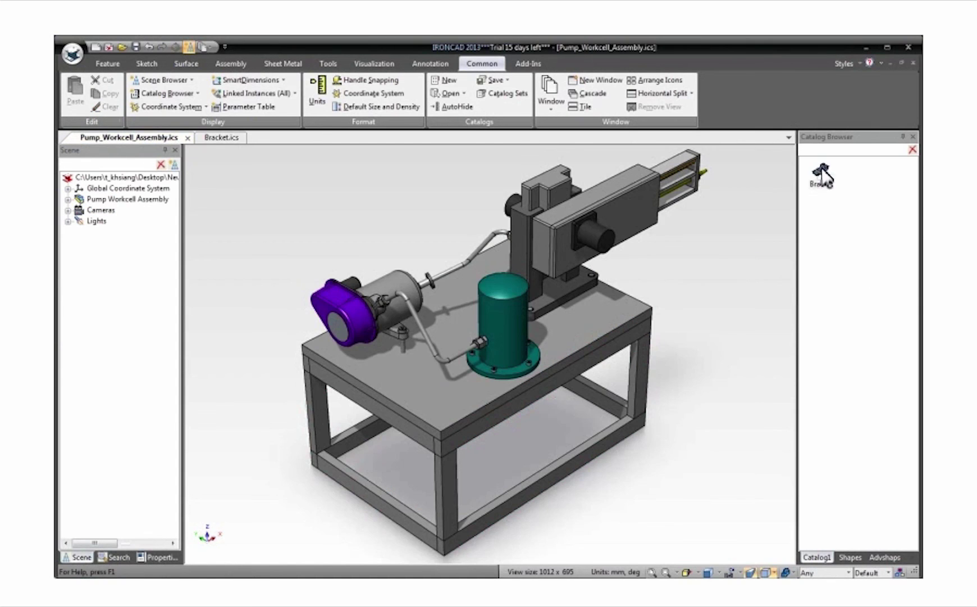
drag(822, 175, 405, 368)
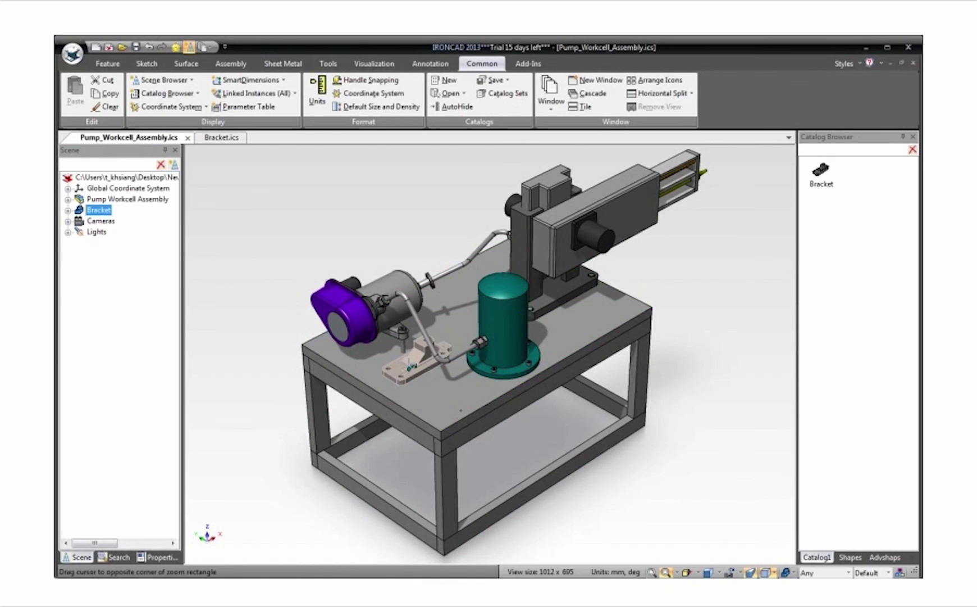
scroll(457, 397, up, 5)
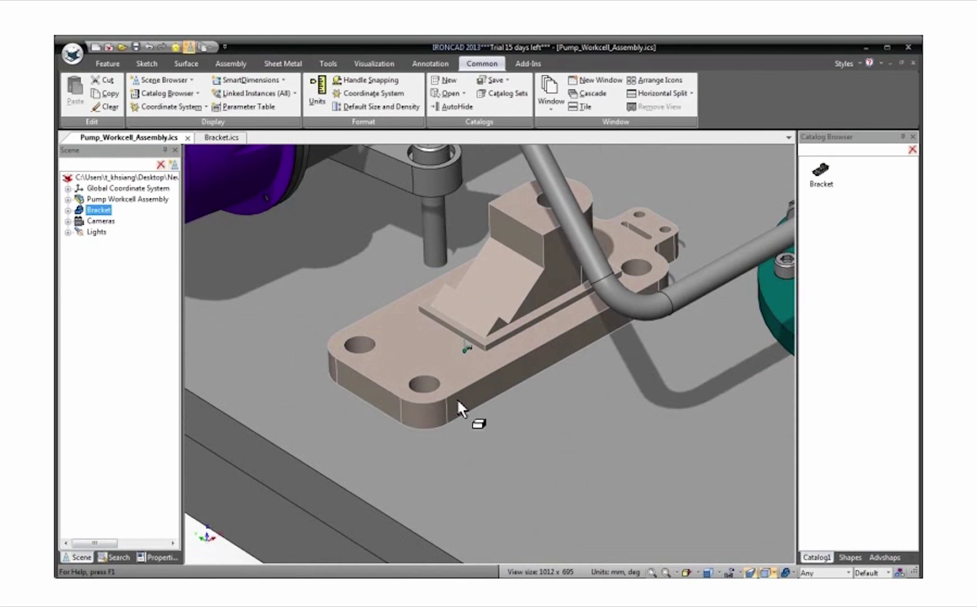
- Snap the bracket's anchor to the lug hole centre, then to the post's hole centre
right_click(456, 301)
click(498, 377)
click(542, 201)
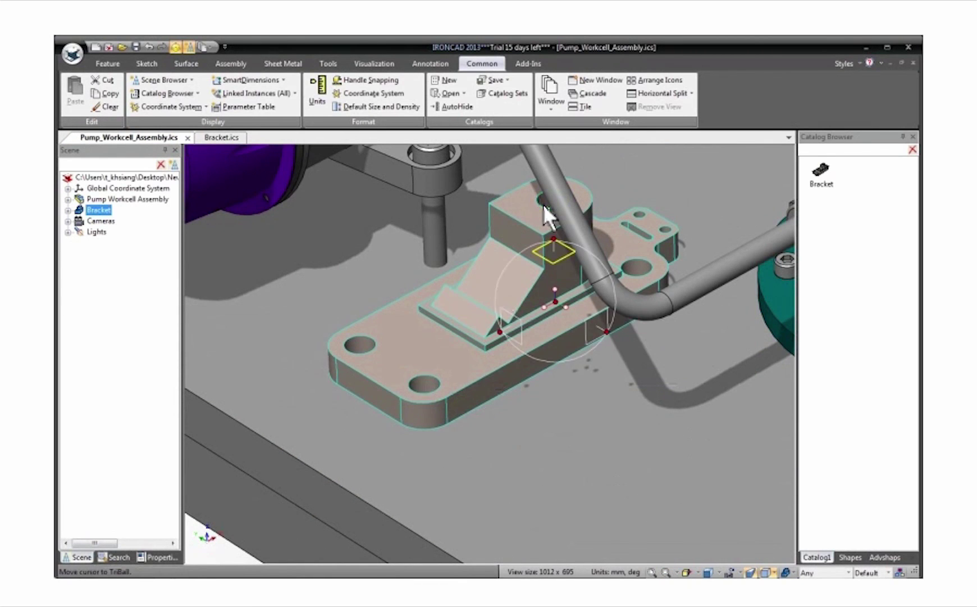
right_click(559, 254)
click(598, 326)
click(439, 160)
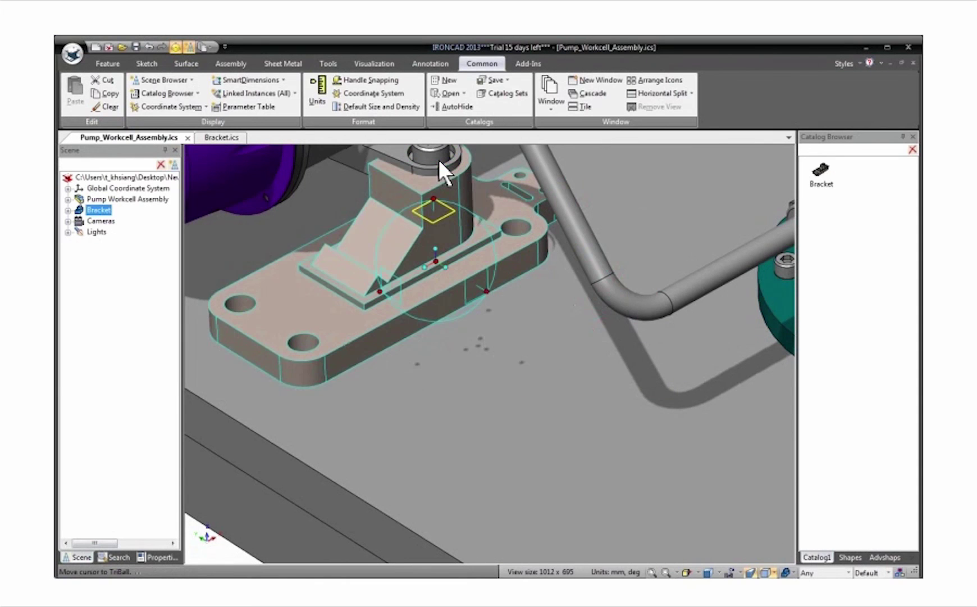
click(431, 193)
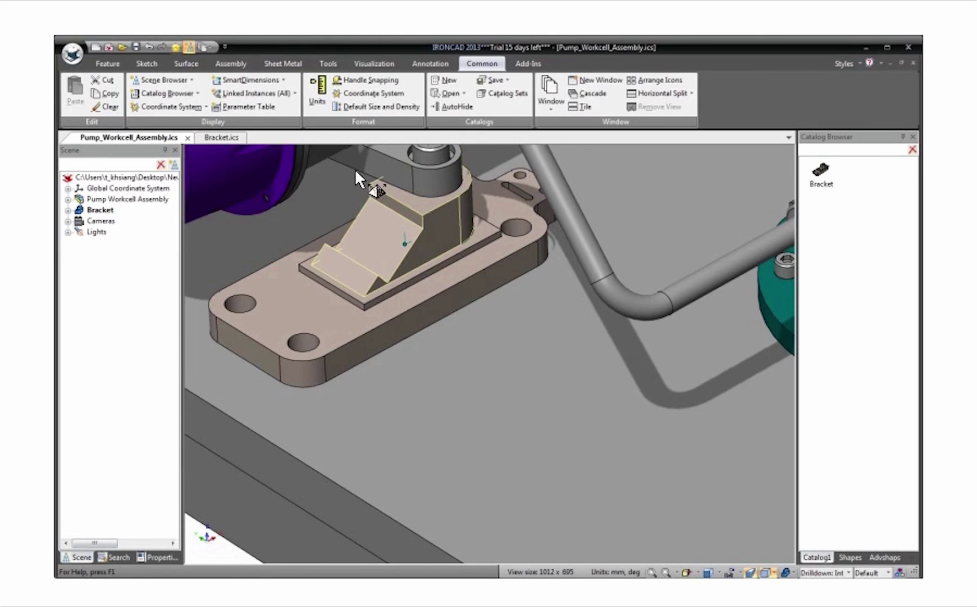
- Reselect the Bracket and snap its TriBall to a center point again
click(377, 234)
key(F10)
right_click(432, 213)
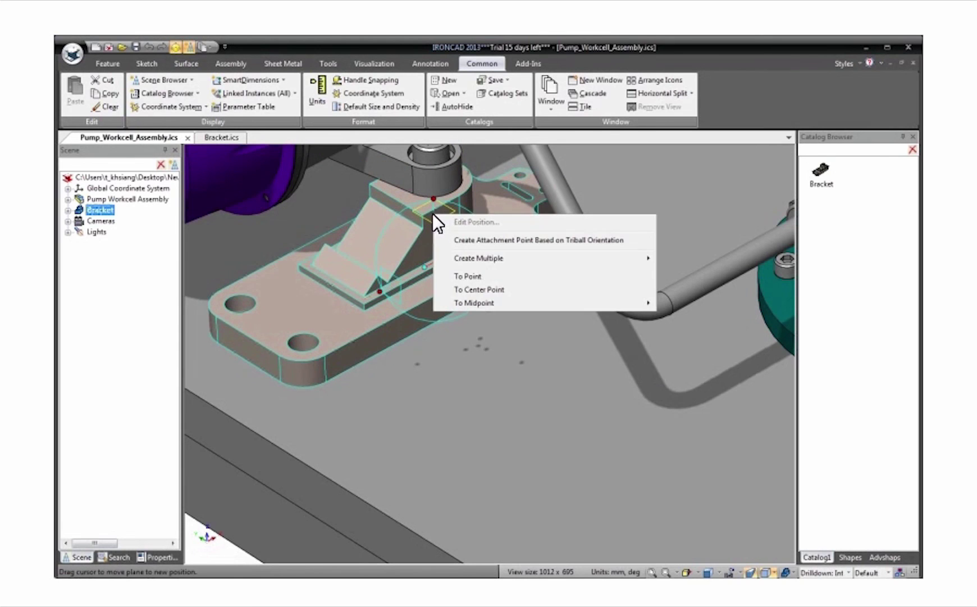
click(478, 287)
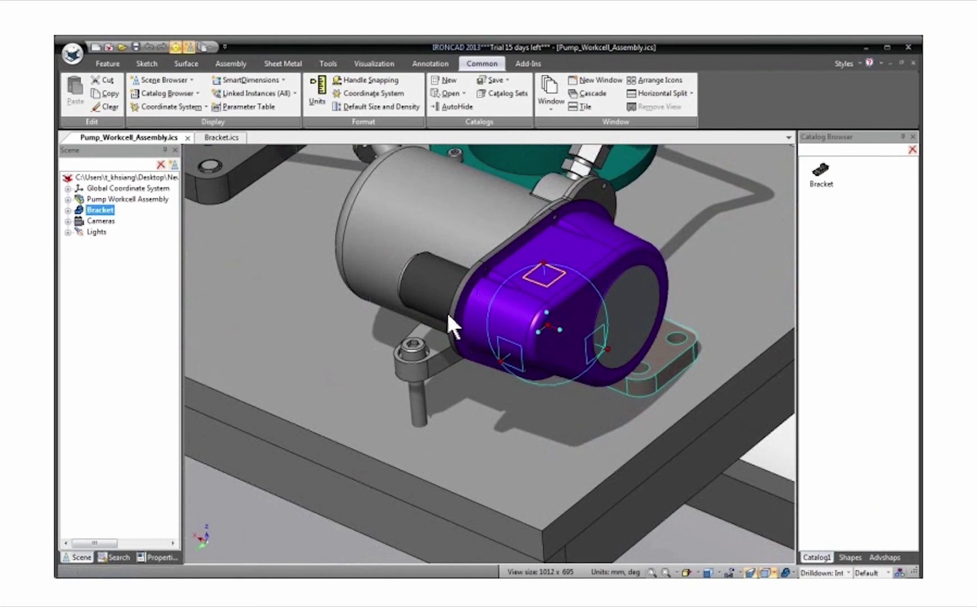
- Copy the bracket once to a spot beneath the motor's end
right_drag(446, 311, 422, 355)
click(473, 376)
click(541, 281)
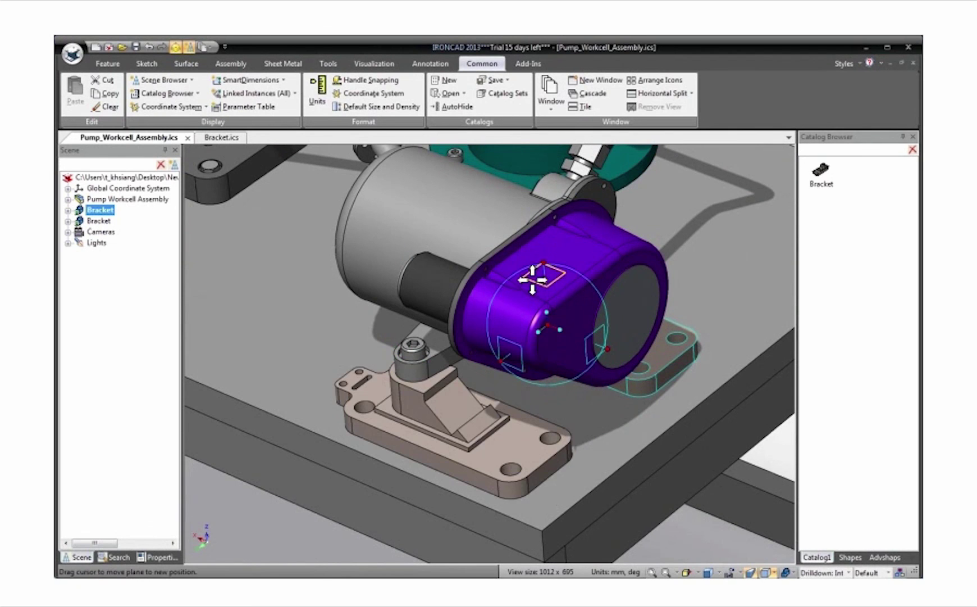
- Group both brackets into a new assembly named 'bracket assembly'
shift+click(656, 350)
click(666, 304)
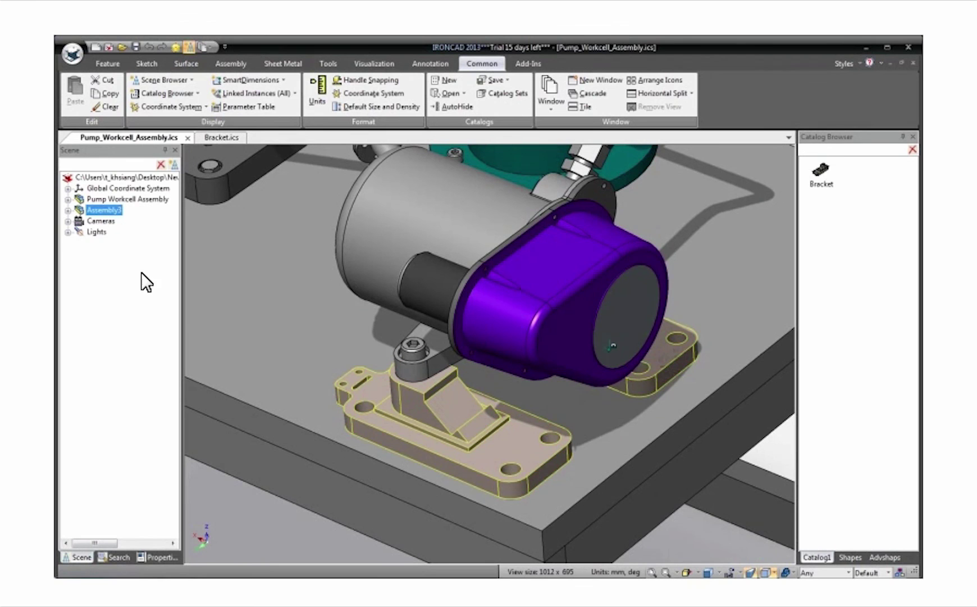
double_click(110, 212)
text(bracket assembly)
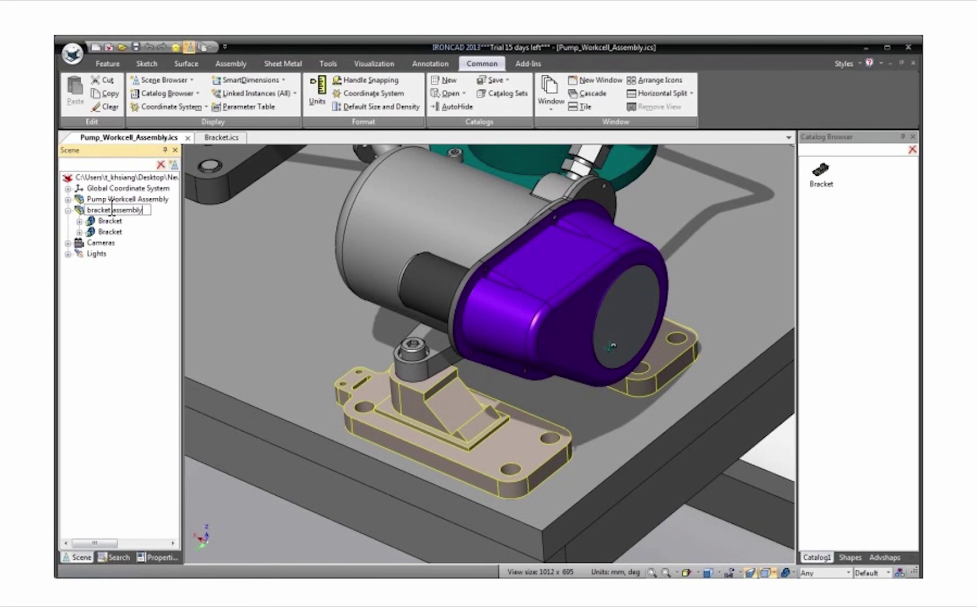
key(Return)
key(F8)
click(246, 260)
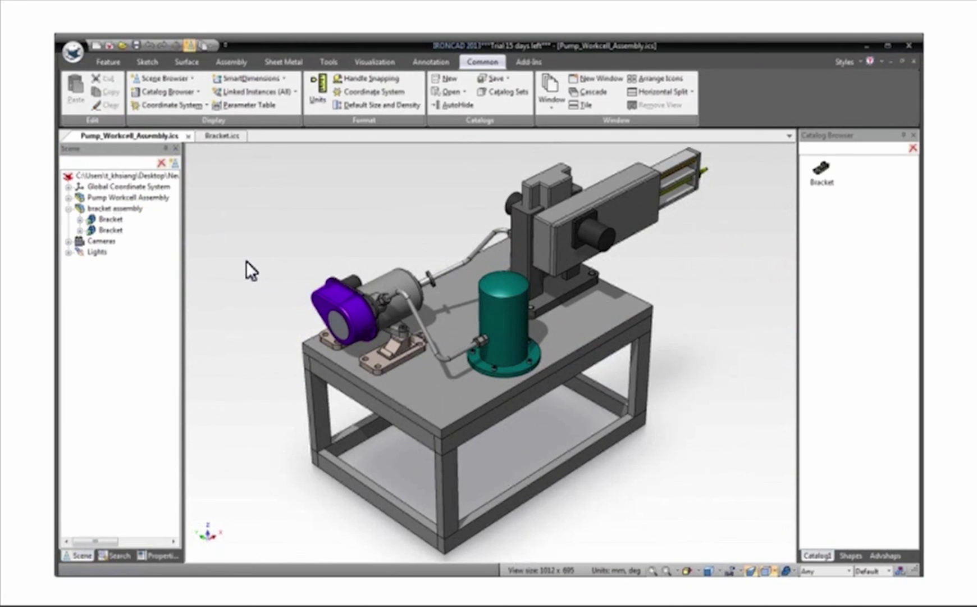